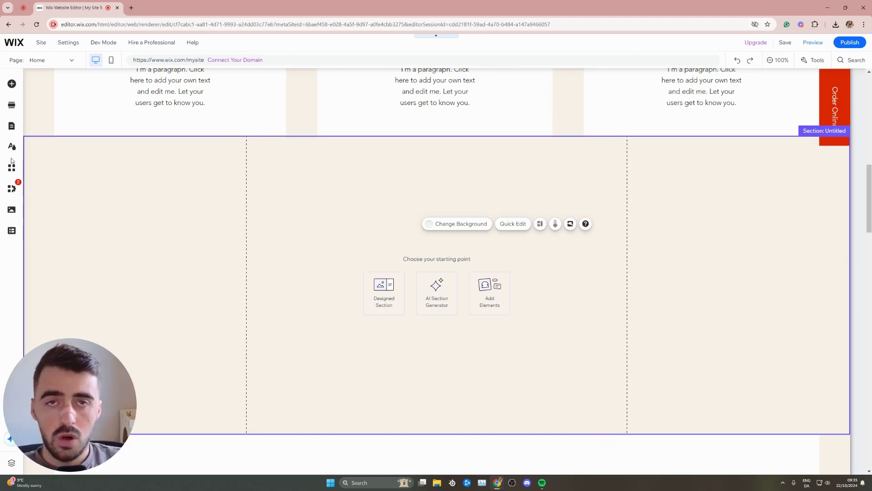
Step: Drop a 'Heading 4' text onto the right side of the empty section, then narrow and reposition it
left_click(13, 84)
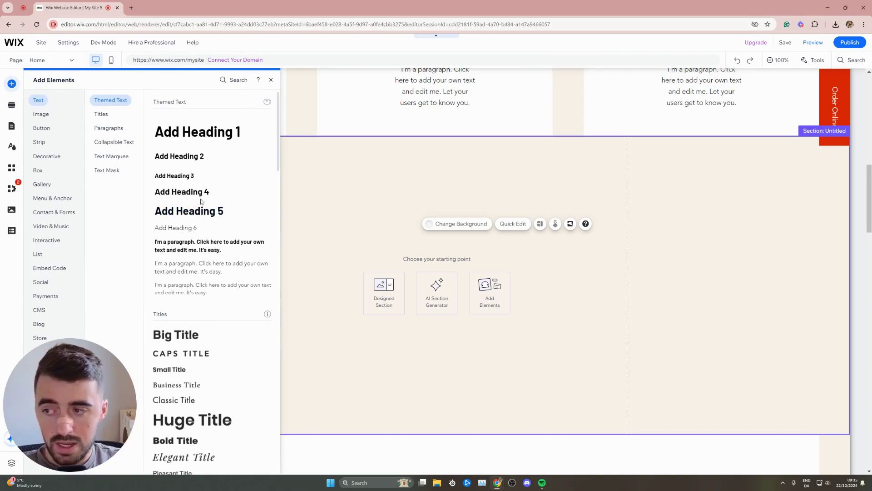
left_click_drag(200, 192, 635, 266)
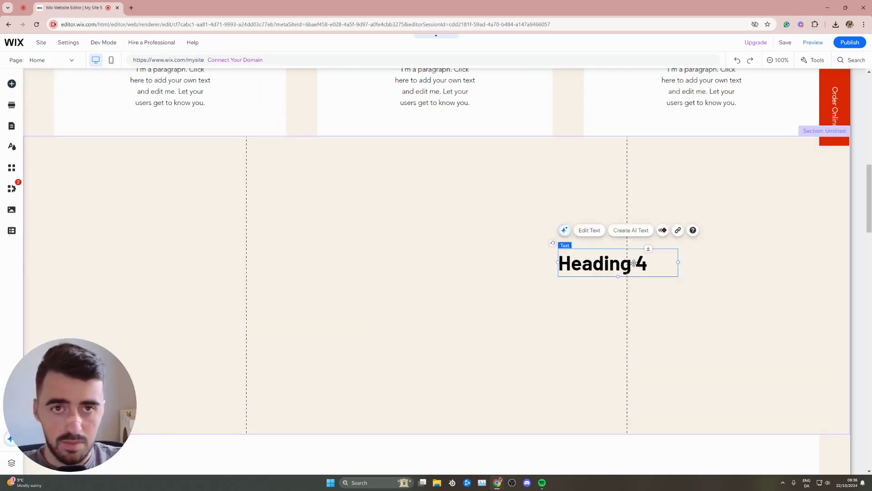
mouse_move(678, 262)
left_mouse_down()
mouse_move(600, 275)
mouse_move(610, 267)
left_mouse_up()
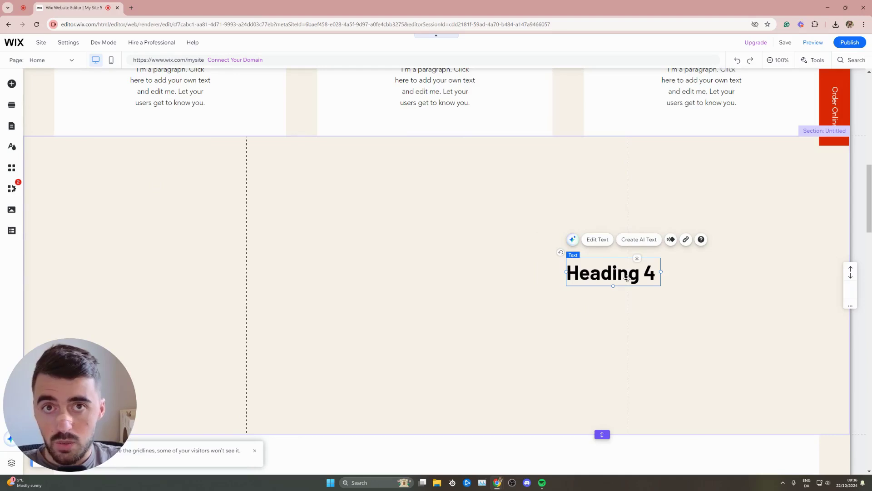
Step: Add the round floating-books image hover box from Interactive > Hover Boxes, left of the heading
left_click(11, 84)
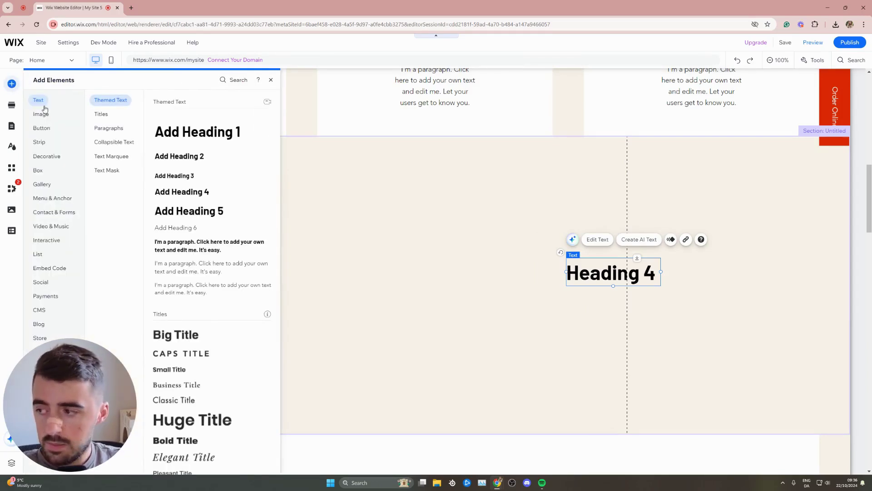
left_click(48, 226)
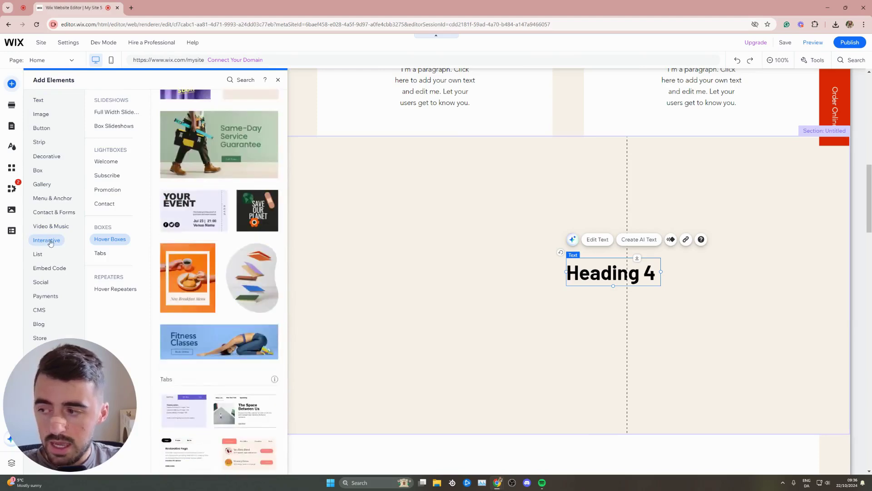
left_click(104, 239)
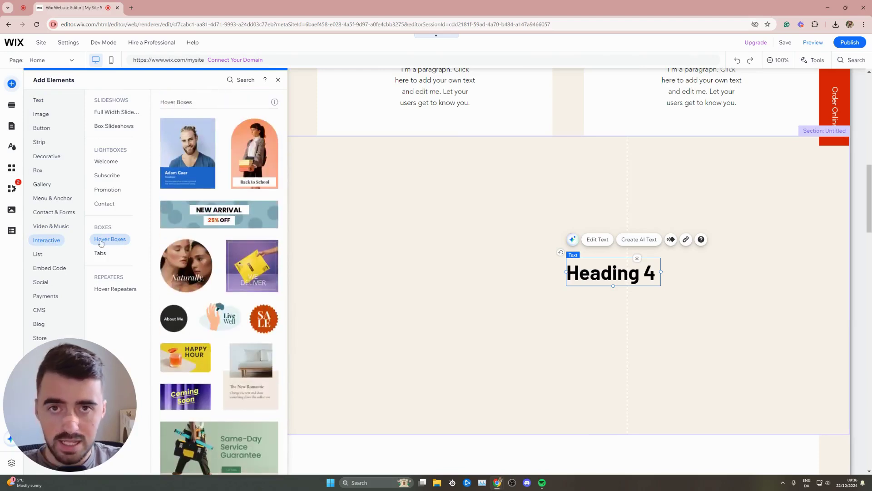
scroll(237, 179, "down", 2)
scroll(250, 218, "down", 4)
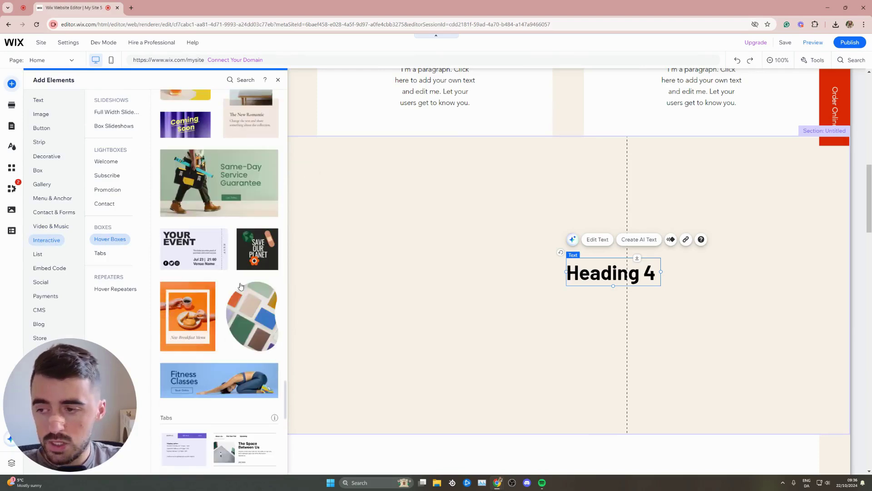
scroll(266, 256, "down", 2)
left_click_drag(266, 256, 381, 259)
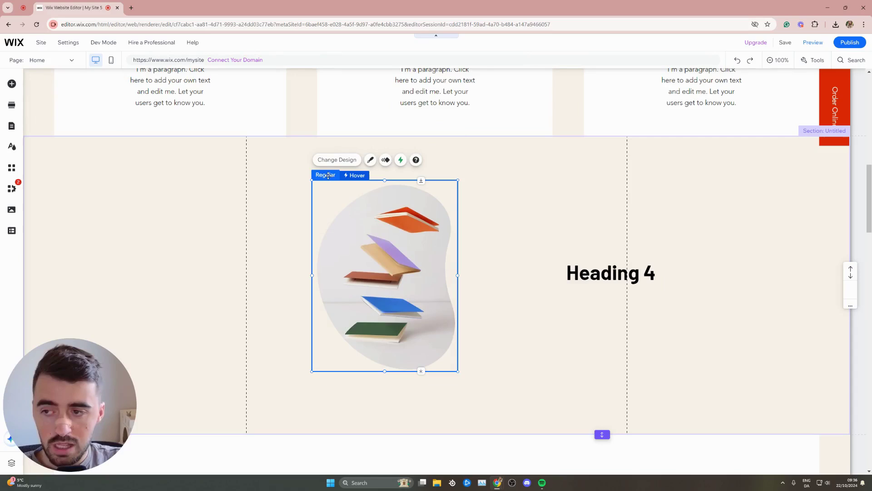
Step: Delete the floating-books image from inside the hover box
left_click(348, 178)
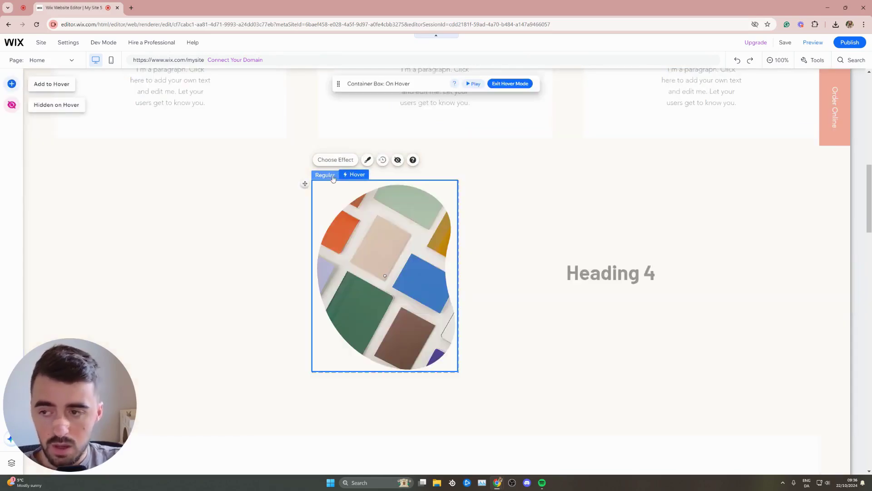
left_click(334, 178)
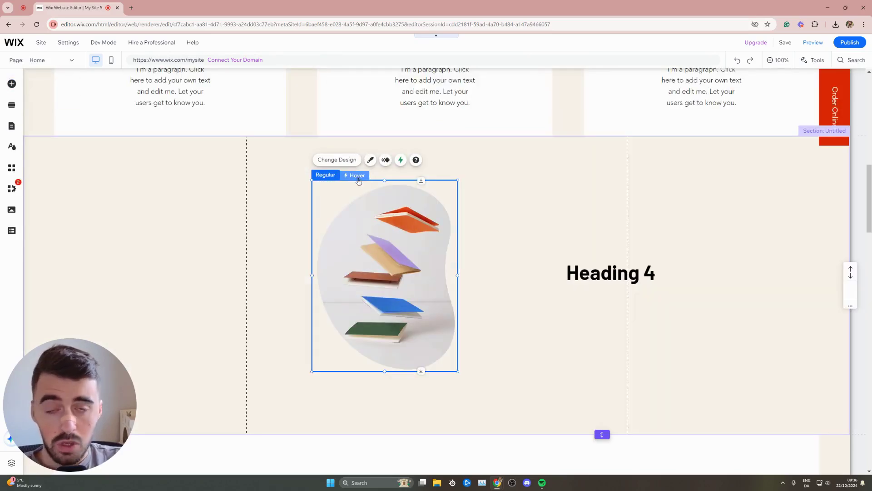
left_click(344, 230)
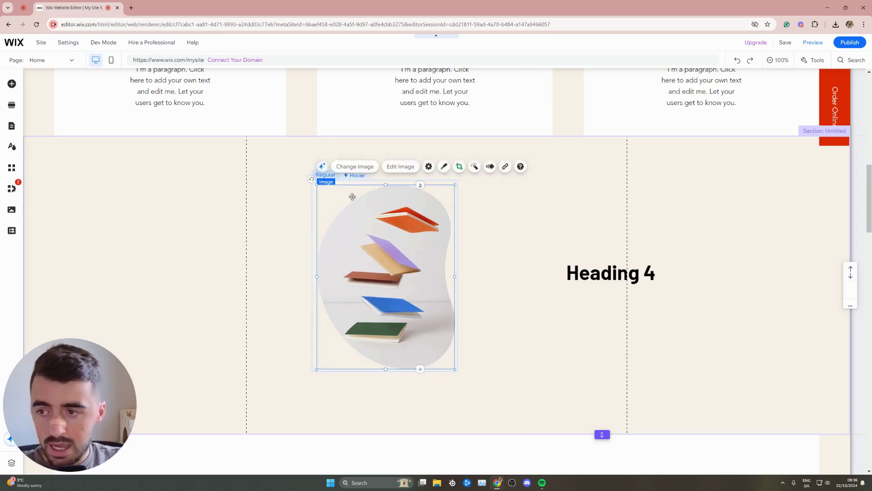
key("Delete")
Step: Shrink the empty hover box into a short, narrow strip
left_click(343, 184)
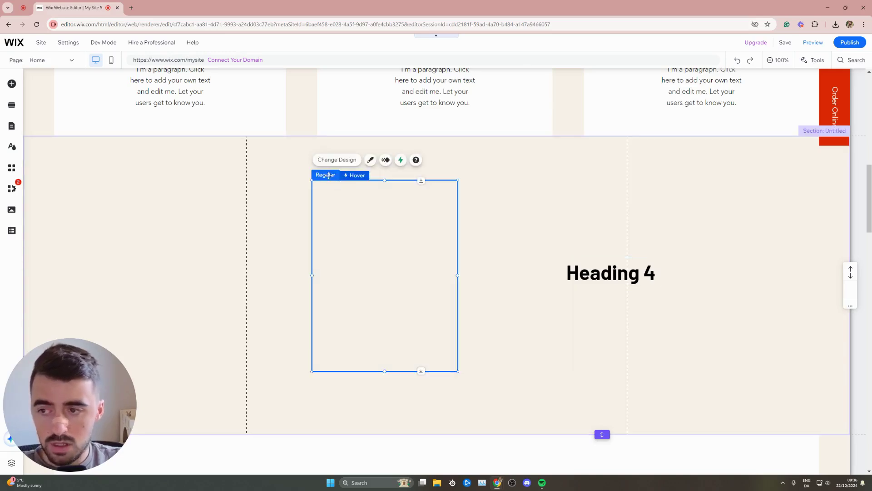
left_click(328, 175)
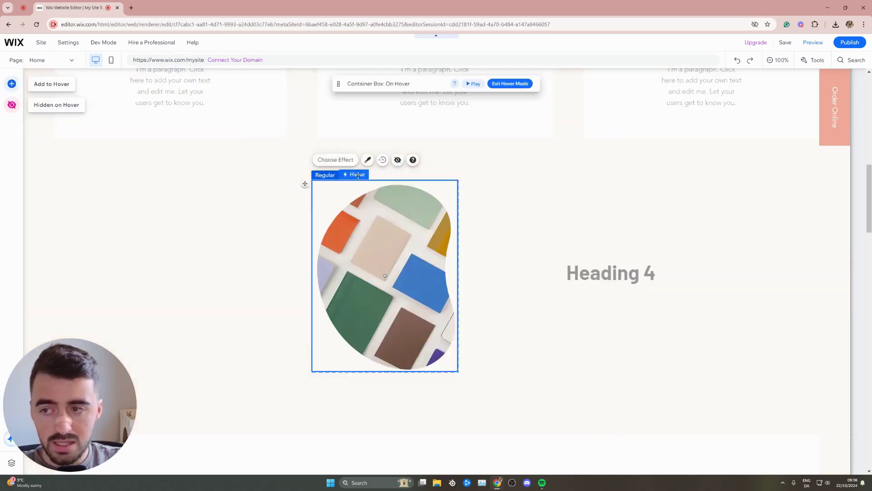
left_click(329, 175)
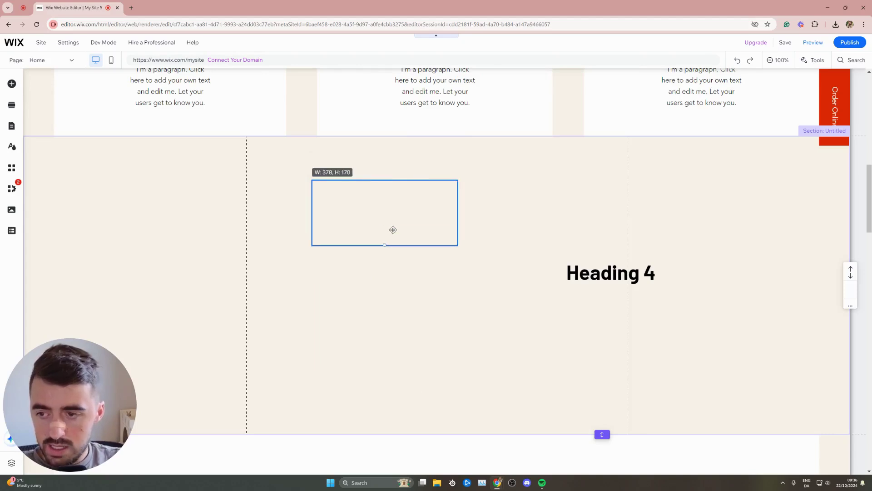
left_click_drag(387, 370, 381, 210)
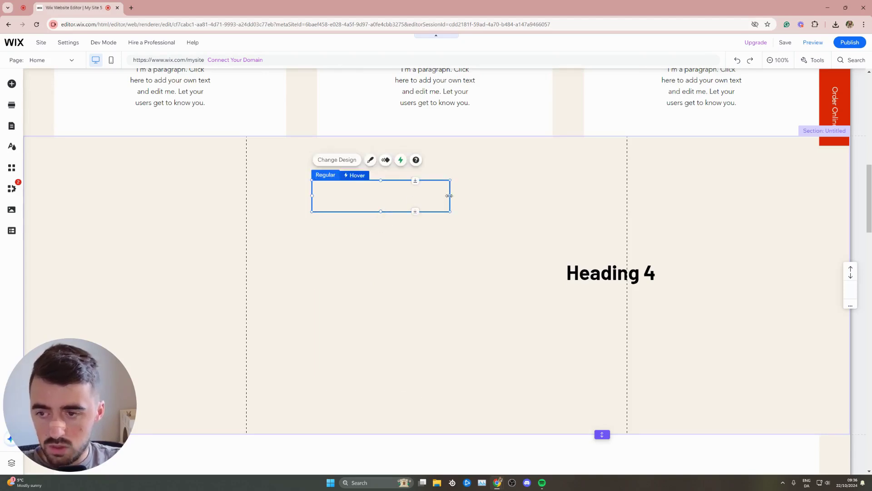
left_click_drag(450, 196, 430, 196)
Step: Attach the 'Heading 4' text to the small hover box and settle it inside
left_click(575, 287)
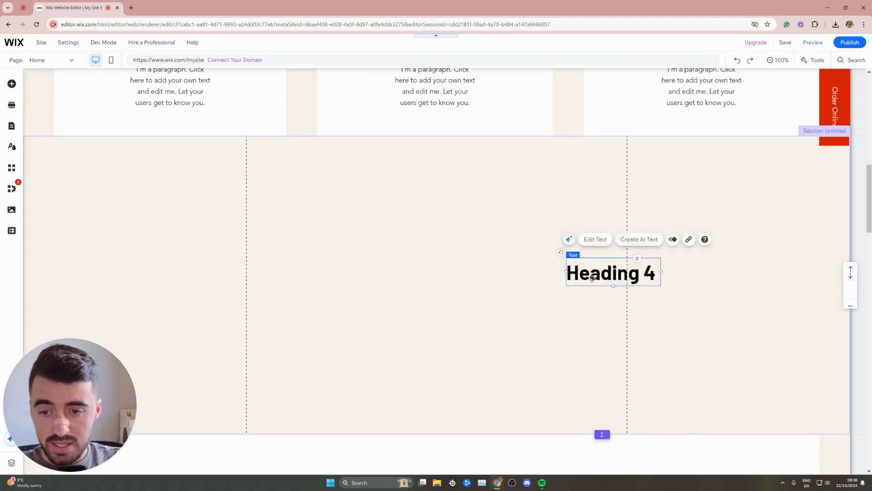
left_click_drag(591, 278, 349, 203)
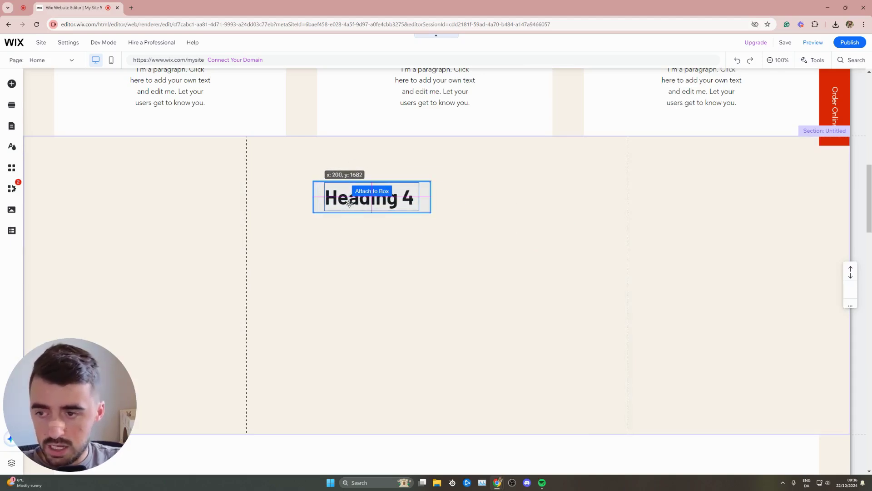
left_click_drag(349, 203, 351, 203)
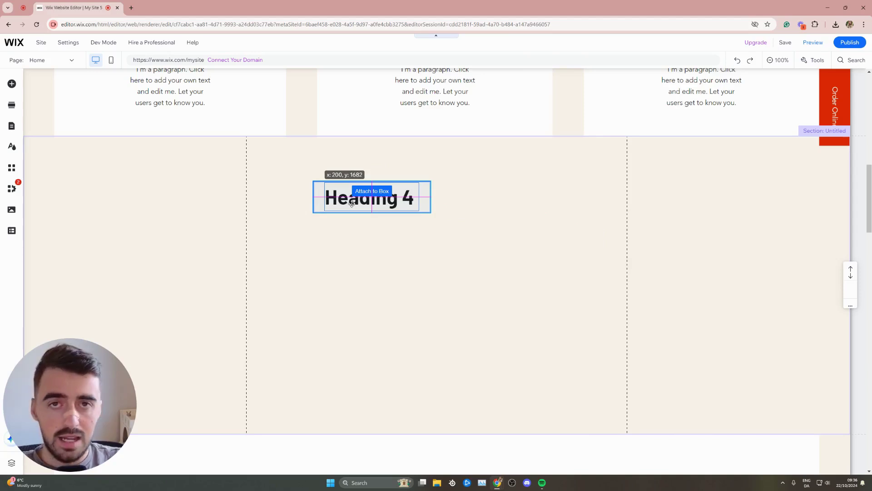
left_click_drag(351, 203, 317, 185)
left_click(380, 266)
left_click(316, 190)
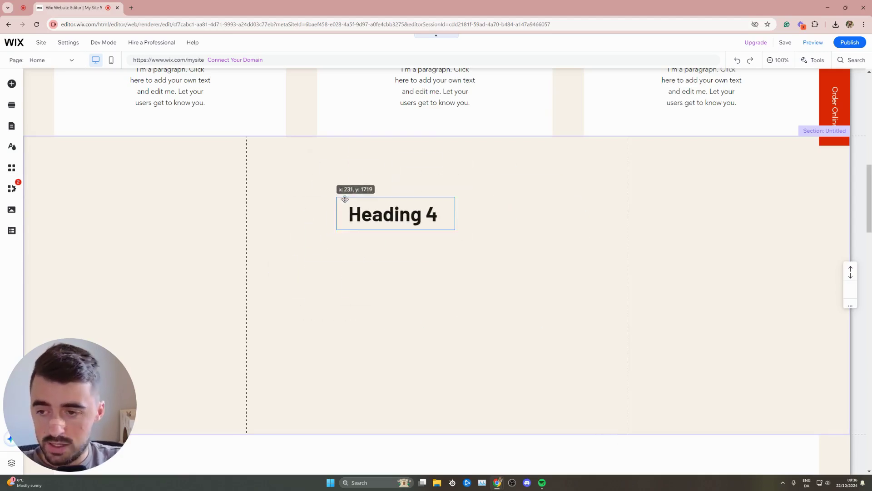
left_click_drag(318, 185, 357, 192)
Step: Give the box's hover state the Grow effect, confirming its 110% scale
left_click(380, 196)
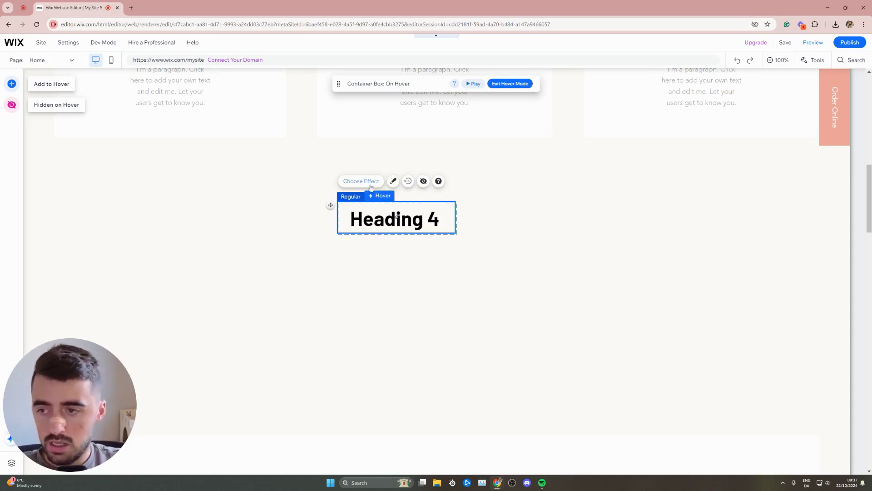
left_click(370, 184)
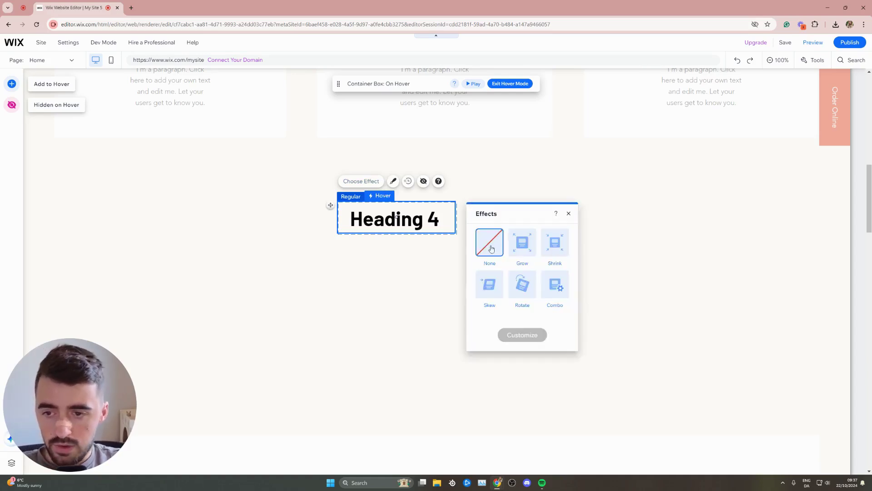
left_click(530, 250)
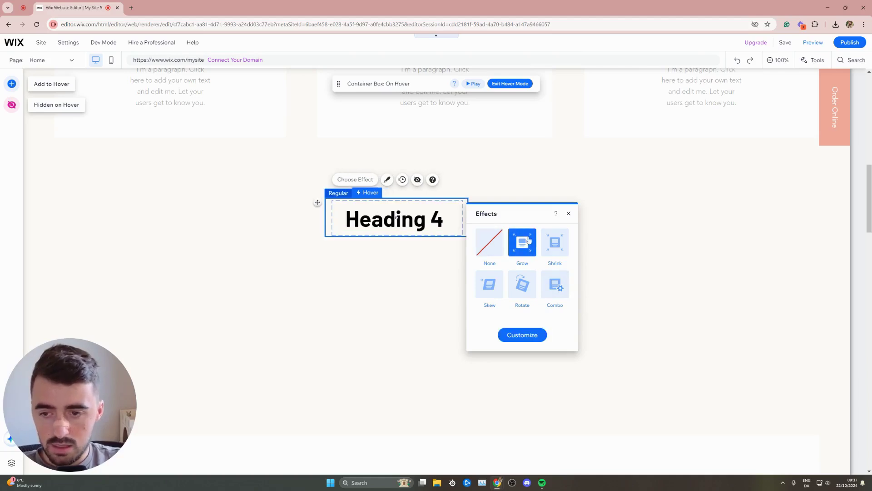
left_click(557, 286)
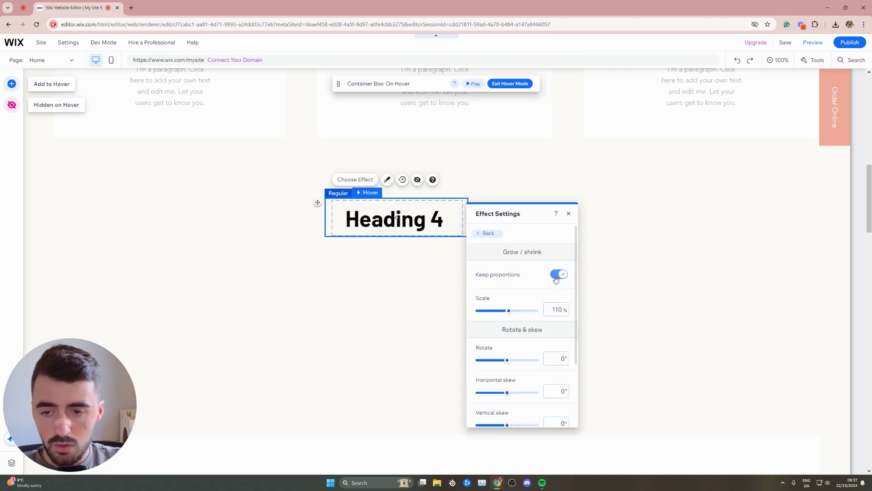
scroll(549, 318, "down", 3)
scroll(544, 362, "up", 3)
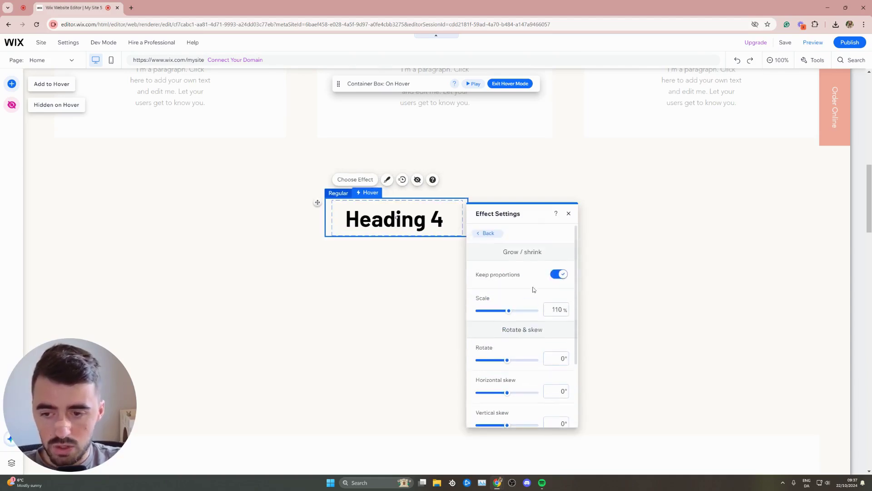
left_click(491, 233)
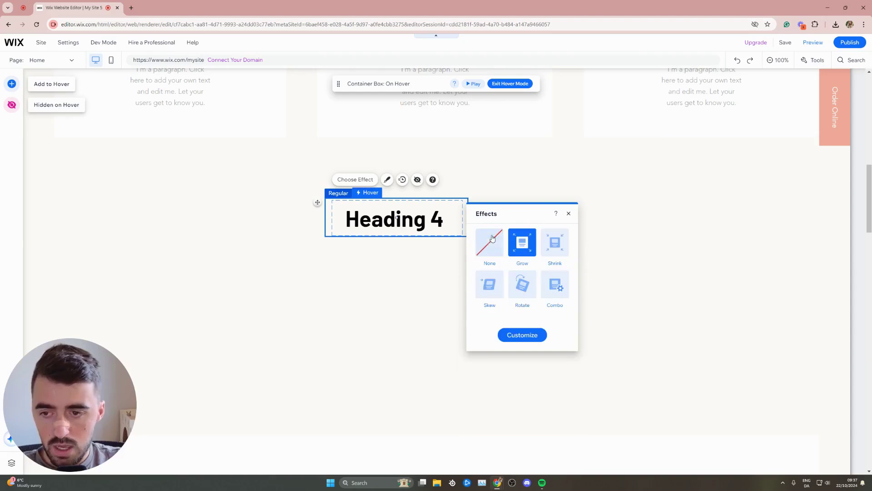
Step: Review the hover box's fill, corner and shadow design, then view its 0.4s ease-in-out timing
left_click(569, 214)
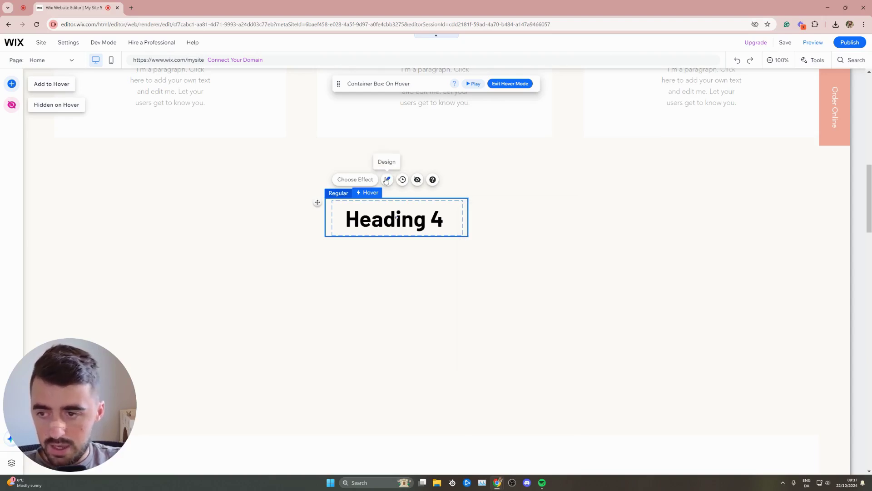
left_click(388, 180)
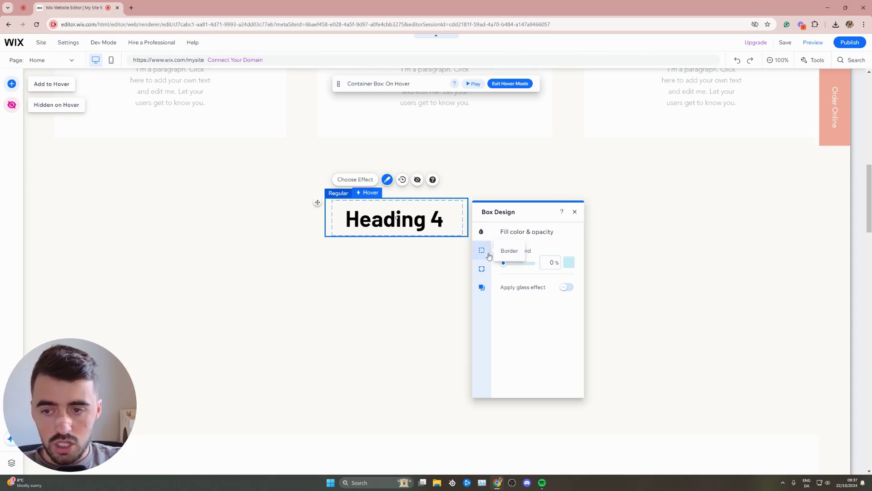
left_click(482, 269)
left_click(482, 288)
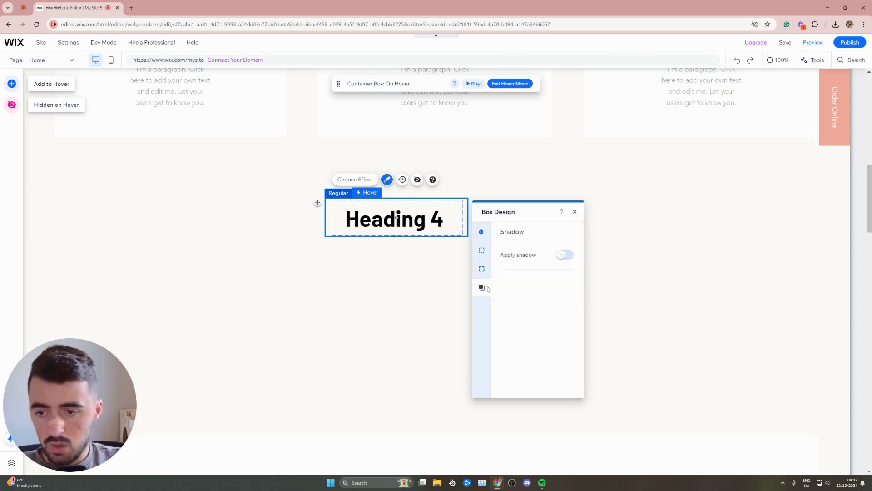
left_click(486, 233)
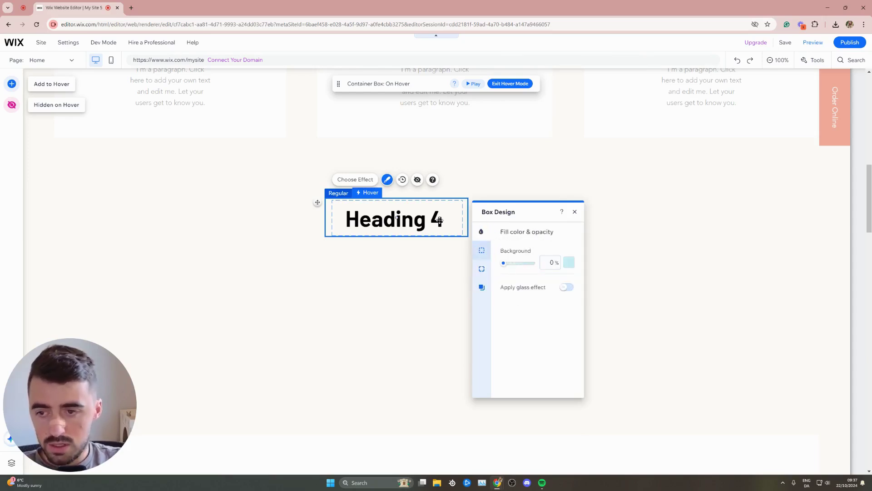
left_click(403, 180)
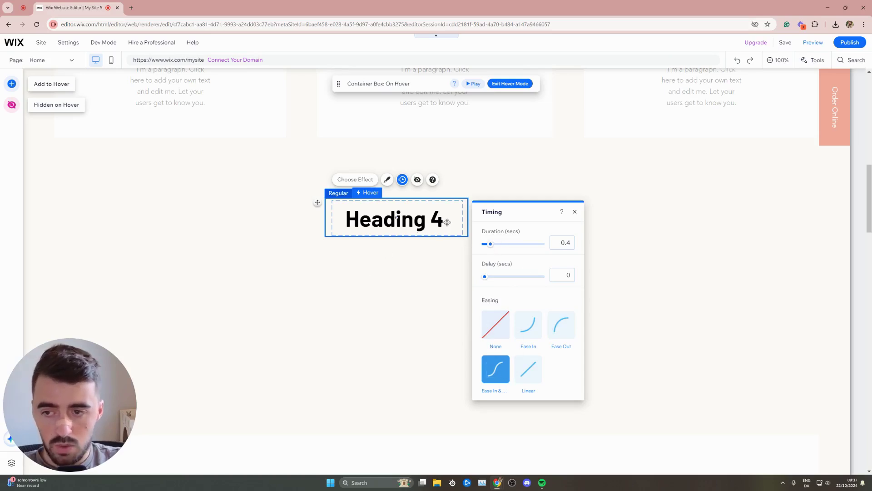
Step: Nudge the heading slightly right inside the hover box and exit Hover Mode
left_click(574, 212)
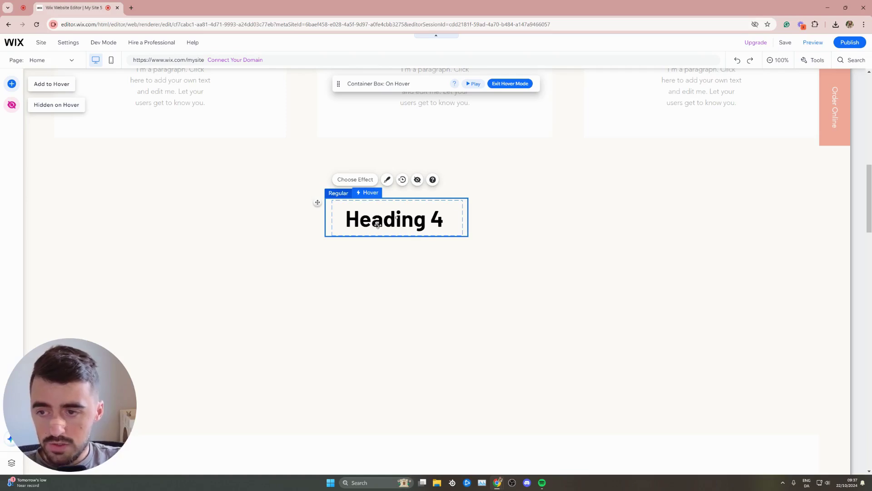
left_click_drag(378, 225, 396, 226)
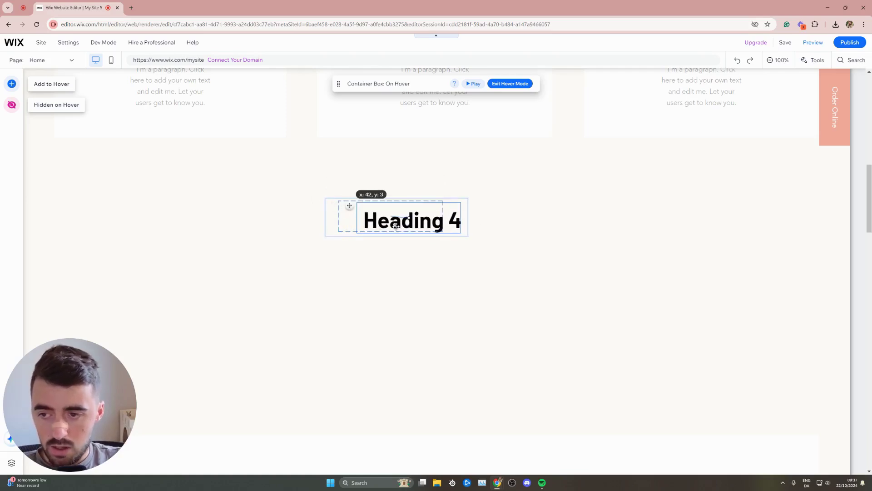
left_click_drag(379, 215, 381, 214)
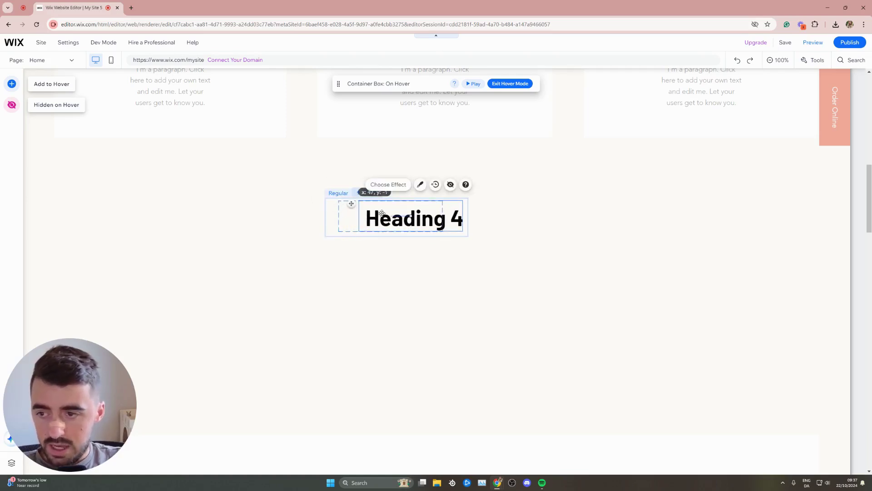
key("Escape")
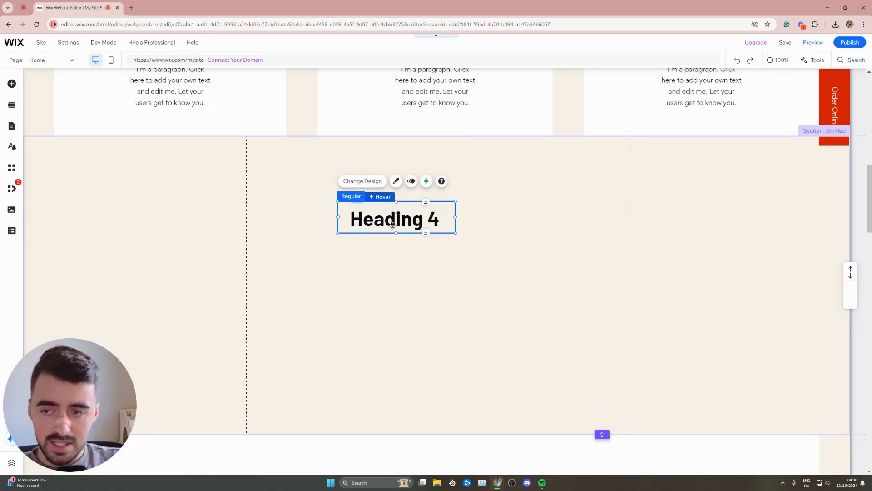
left_click_drag(396, 233, 396, 362)
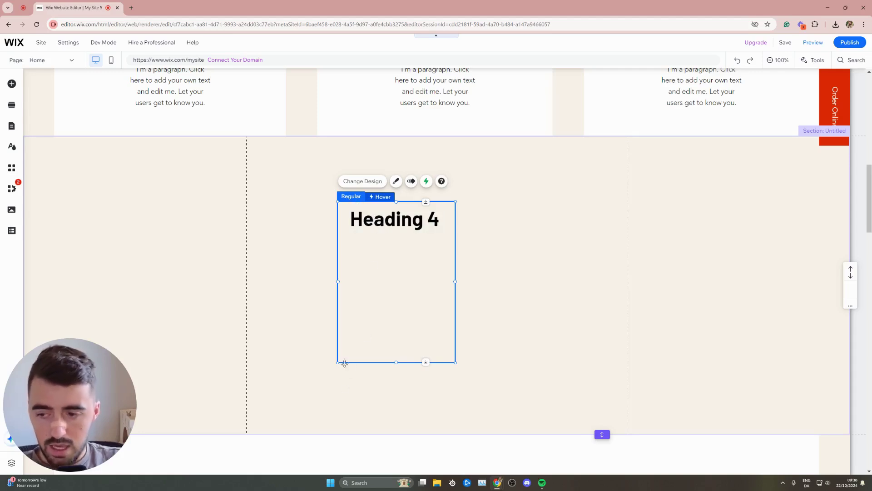
left_click_drag(395, 361, 398, 234)
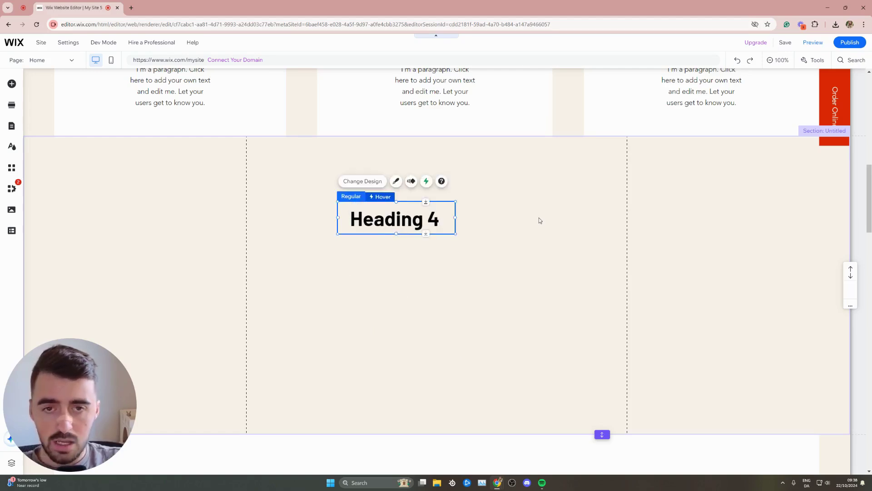
Step: Deselect the heading box and switch to Preview mode
left_click(773, 217)
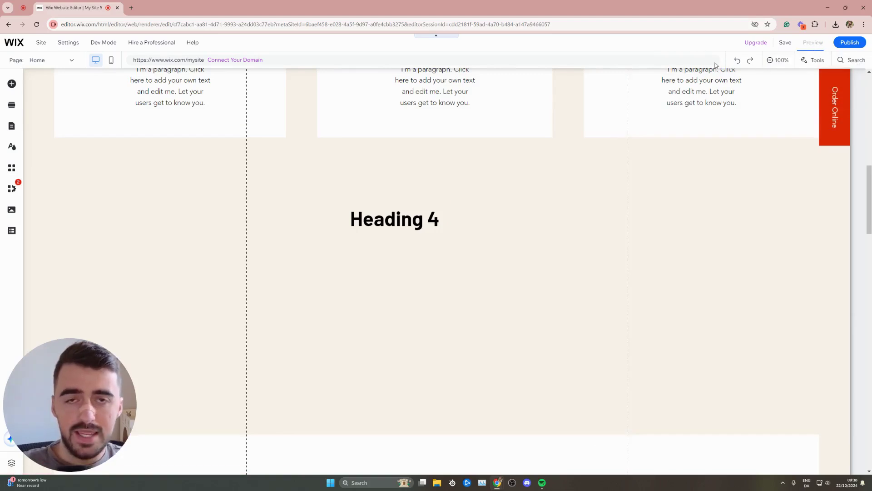
left_click(813, 42)
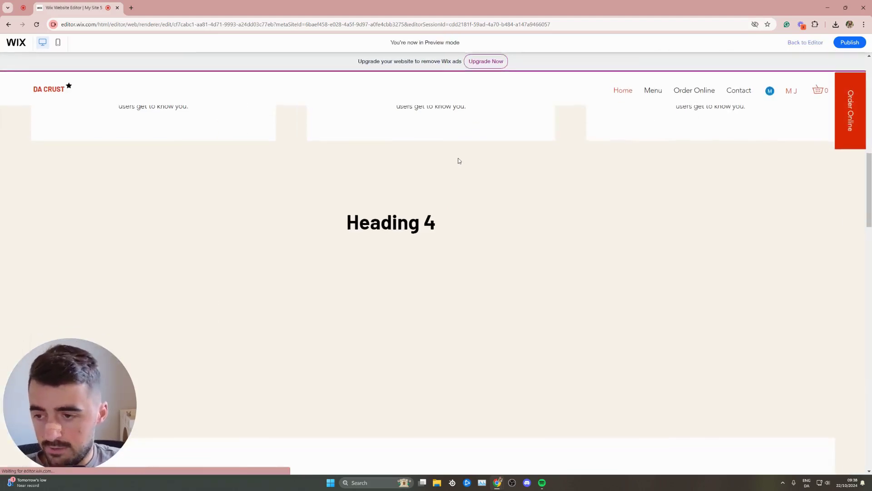